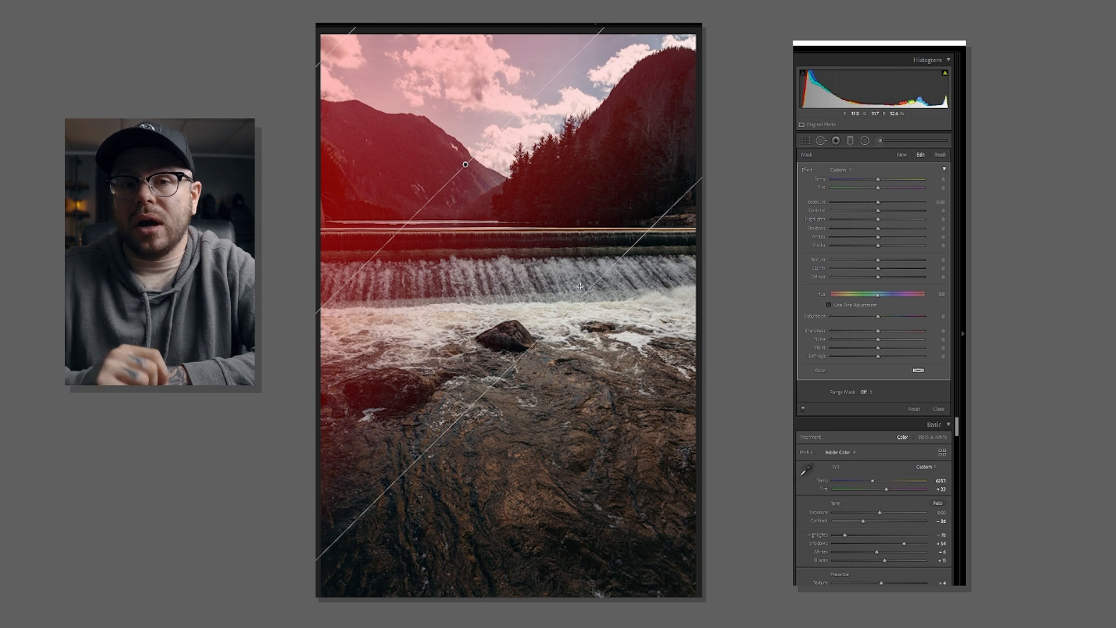
# - Draw a diagonal graduated filter over the upper-left sky and mountain, and shift it slightly toward the upper right
pyautogui.press('o')
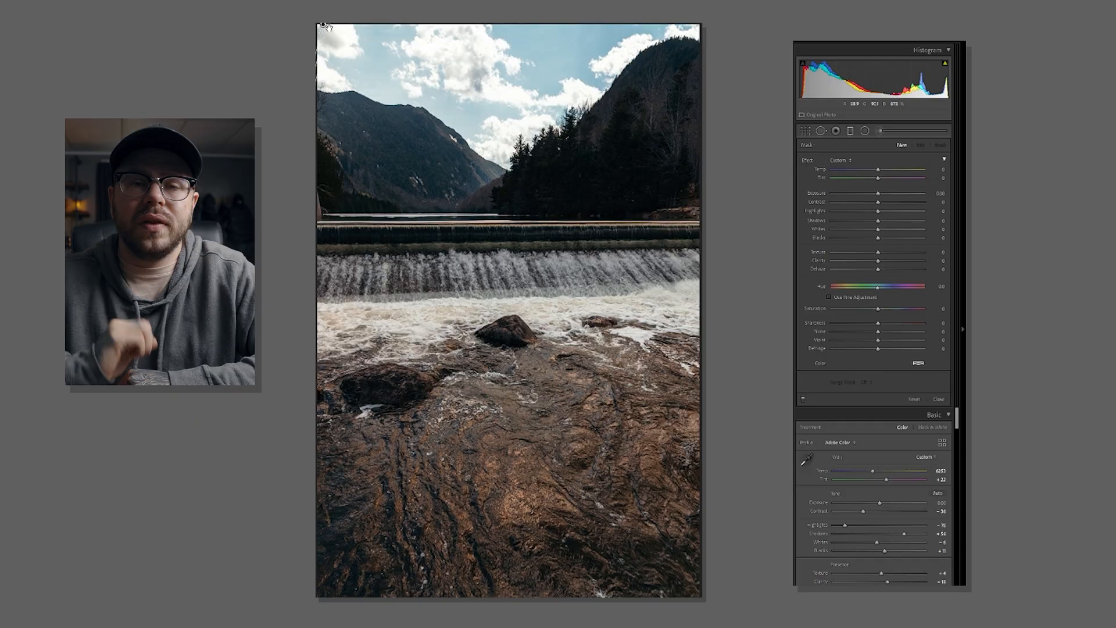
pyautogui.moveTo(440, 104); pyautogui.dragTo(603, 286)
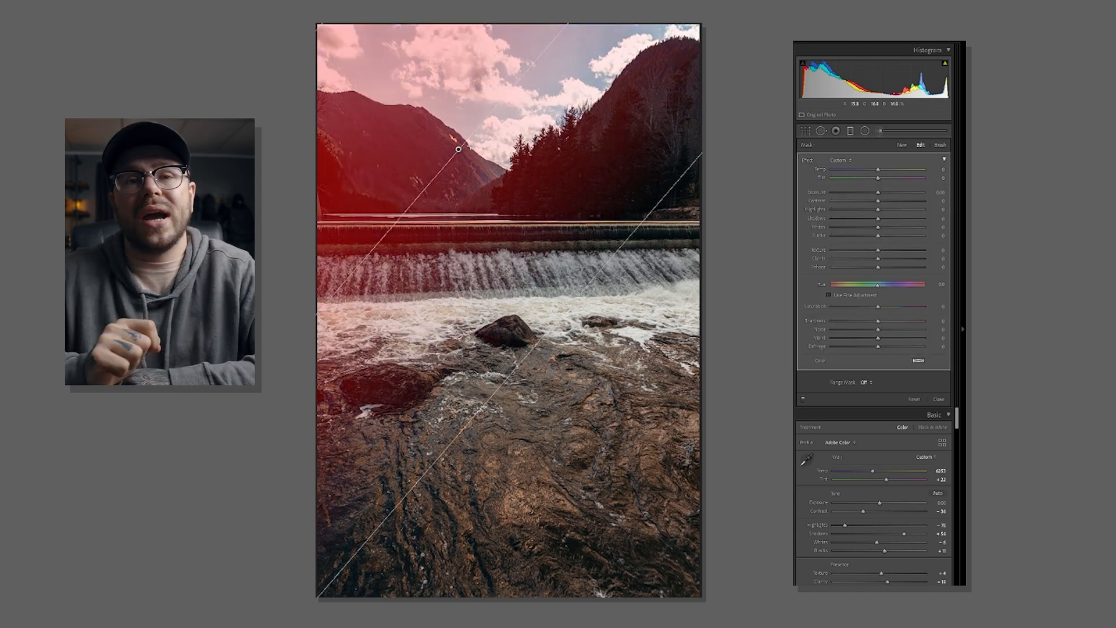
pyautogui.moveTo(458, 147); pyautogui.dragTo(467, 140)
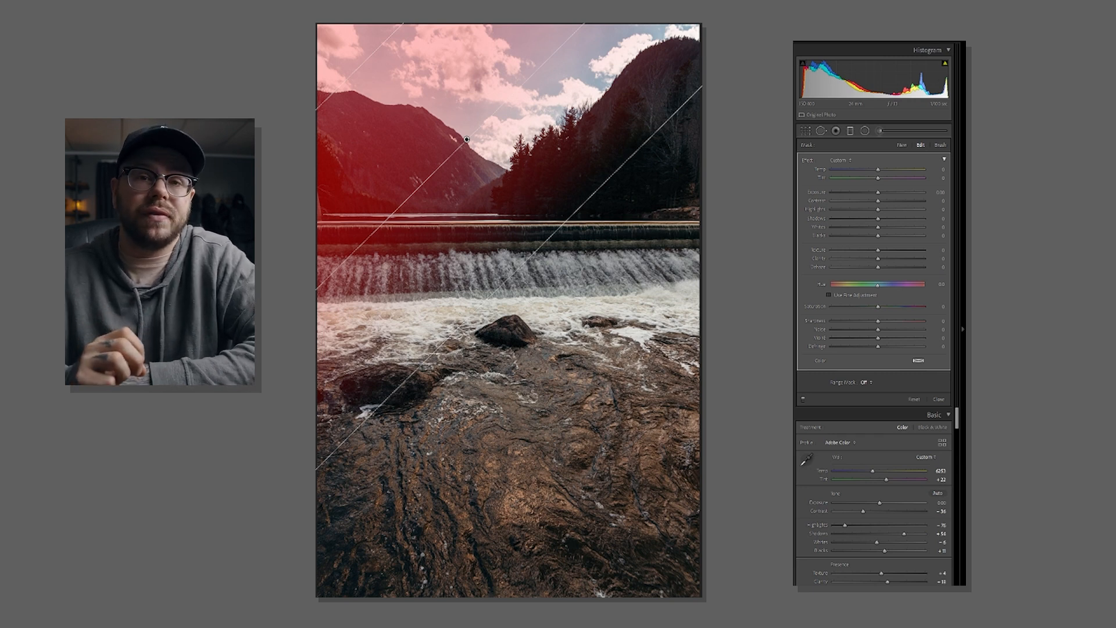
# - Add a Color range mask to the graduated filter and sample the blue sky between the clouds
pyautogui.click(942, 146)
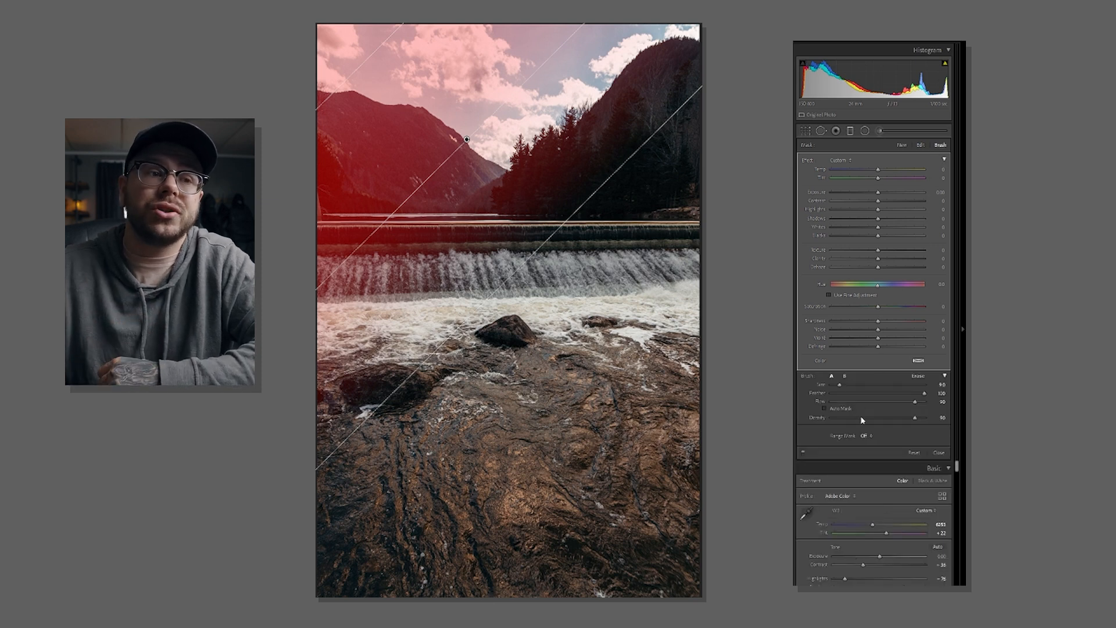
pyautogui.click(862, 437)
pyautogui.click(859, 449)
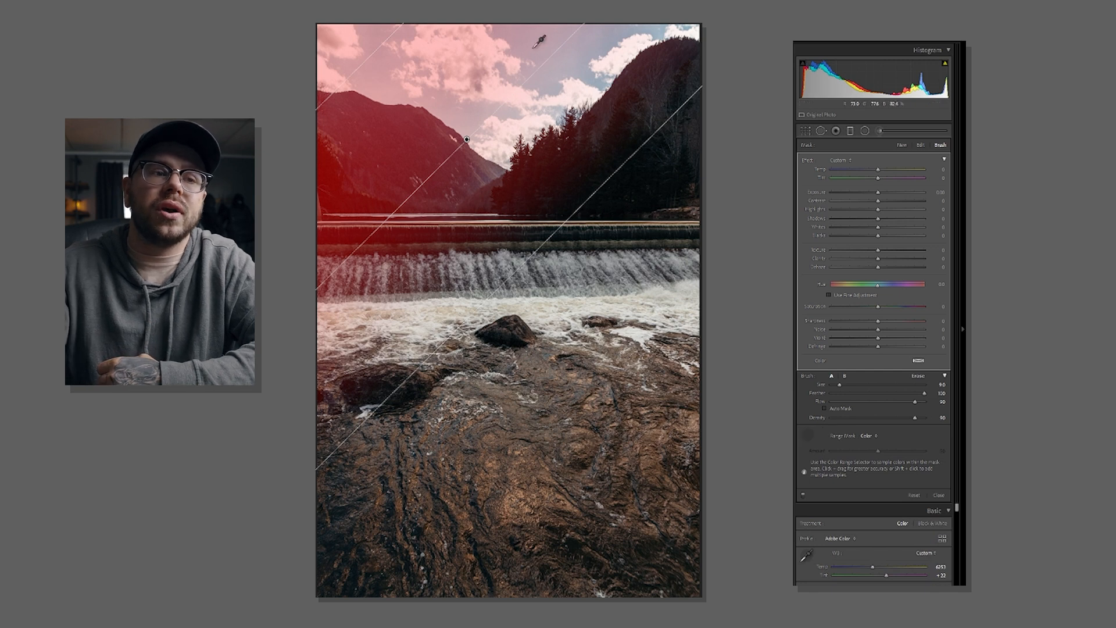
pyautogui.click(540, 45)
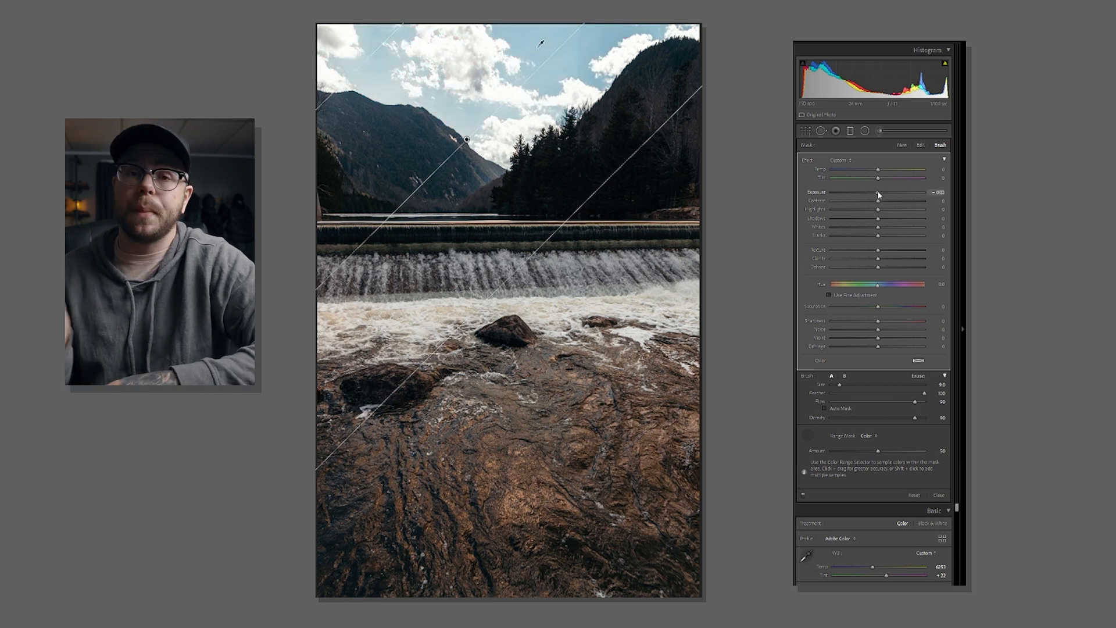
# - Slightly lower the exposure of the masked sky and adjust the color range mask's amount
pyautogui.moveTo(878, 192); pyautogui.dragTo(876, 193)
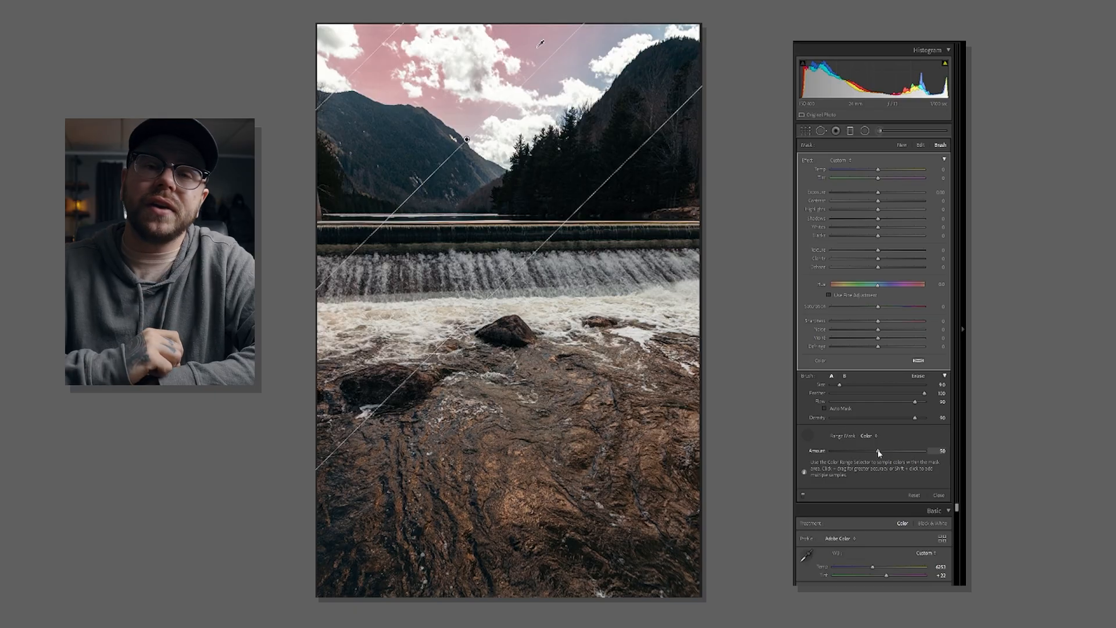
pyautogui.moveTo(866, 452)
pyautogui.mouseDown()
pyautogui.moveTo(902, 458)
pyautogui.moveTo(885, 462)
pyautogui.mouseUp()
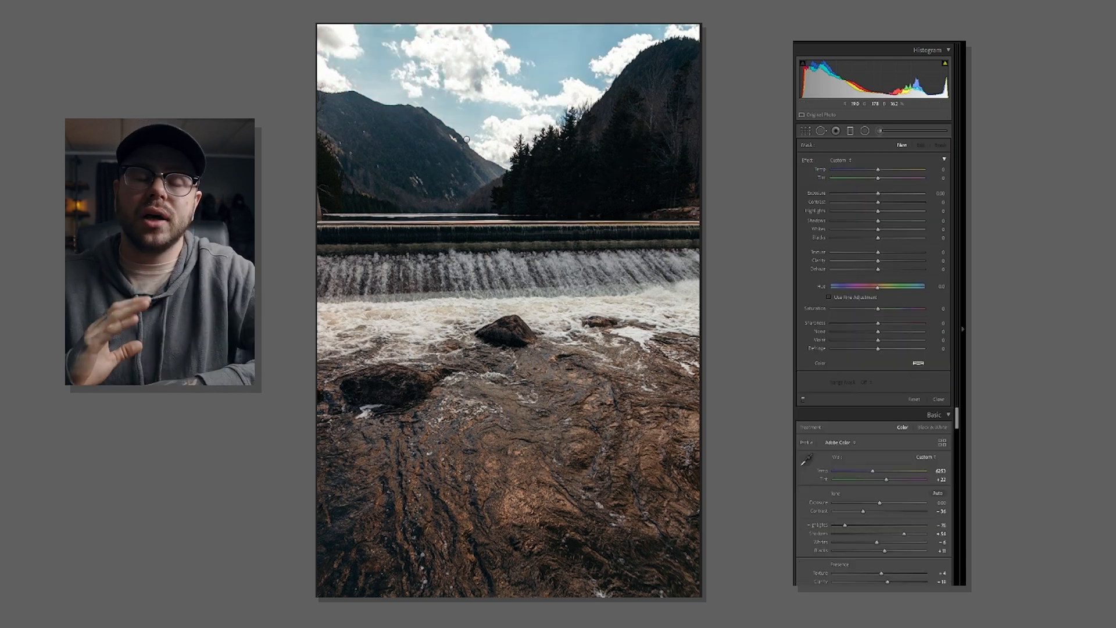
# - Draw a tilted graduated filter upward from the bottom of the photo and lower its exposure to darken the foreground
pyautogui.moveTo(672, 606); pyautogui.dragTo(567, 197)
pyautogui.moveTo(879, 195); pyautogui.dragTo(872, 193)
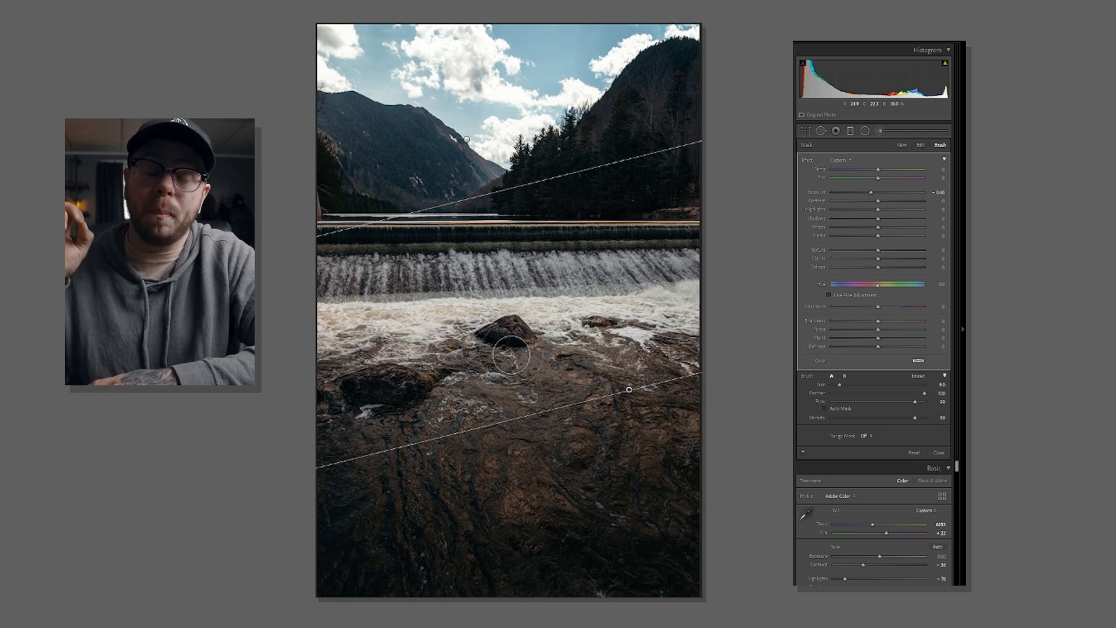
# - Show the mask overlay and brush the foreground filter's effect away from the dark rock beside the rapids
pyautogui.press('o')
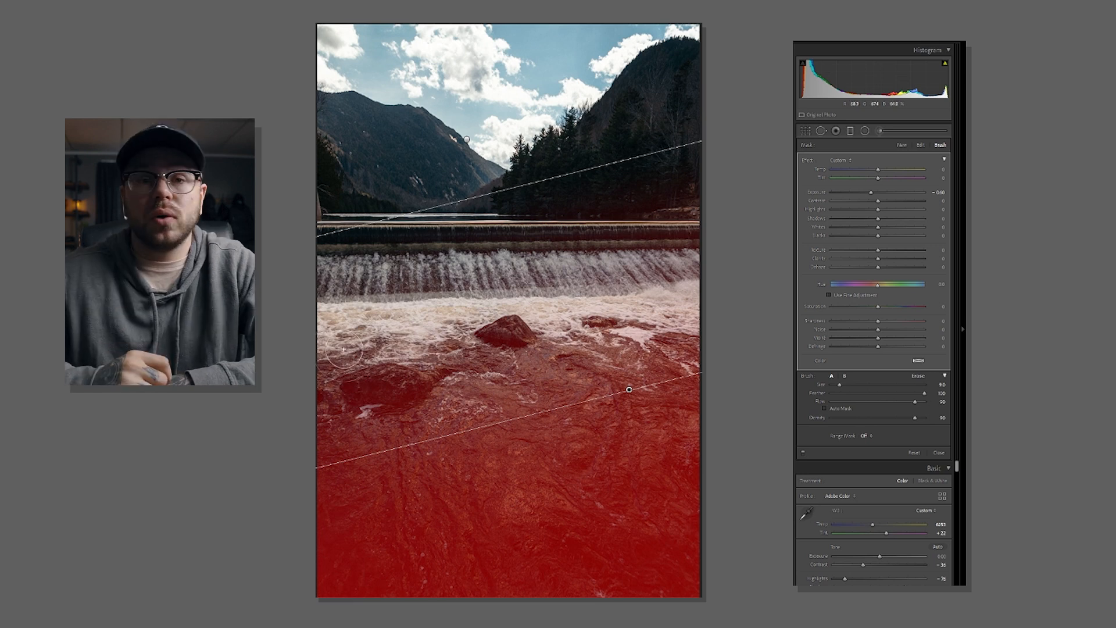
pyautogui.press('alt')
pyautogui.moveTo(365, 382); pyautogui.dragTo(417, 382)
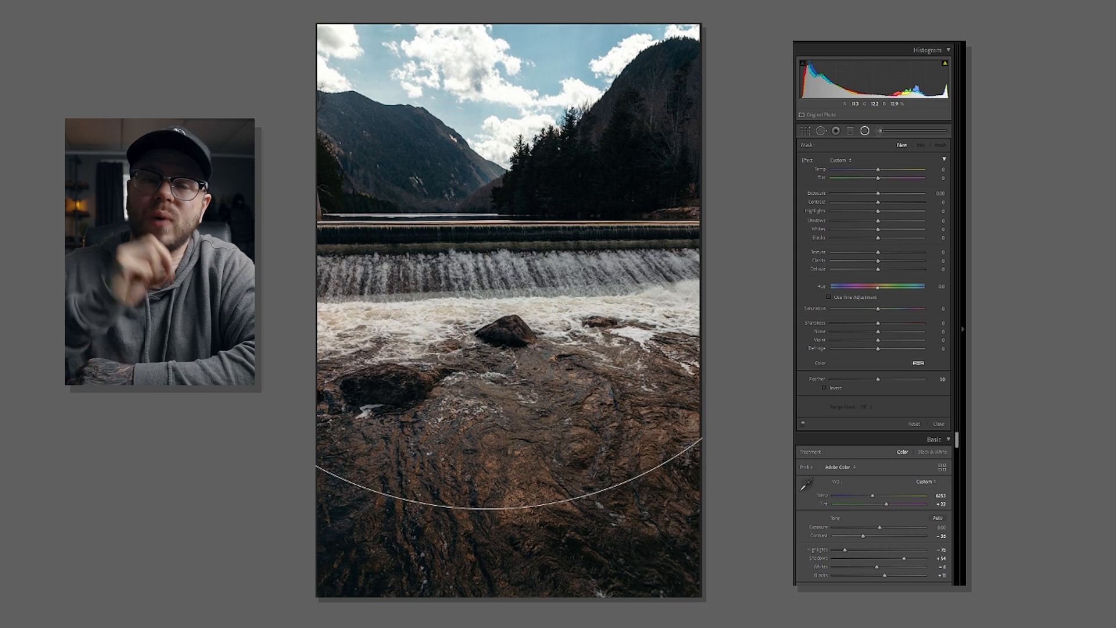
# - Draw a large radial filter centered near the far shoreline, nudge it upward, and lower the exposure outside it
pyautogui.moveTo(824, 508); pyautogui.dragTo(824, 508)
pyautogui.press('o')
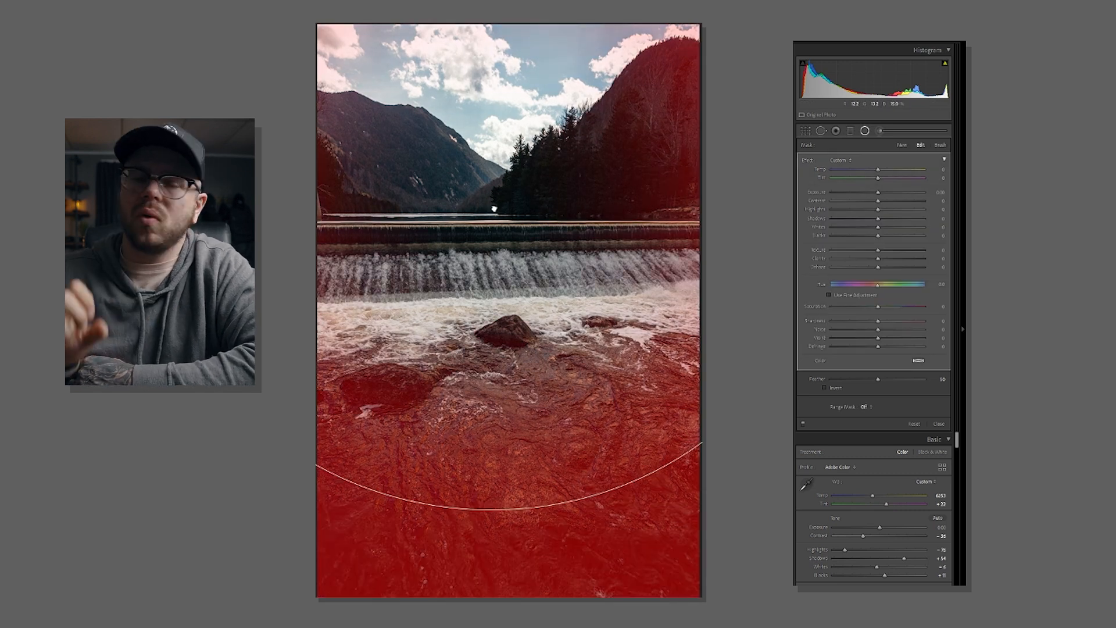
pyautogui.moveTo(498, 211); pyautogui.dragTo(496, 203)
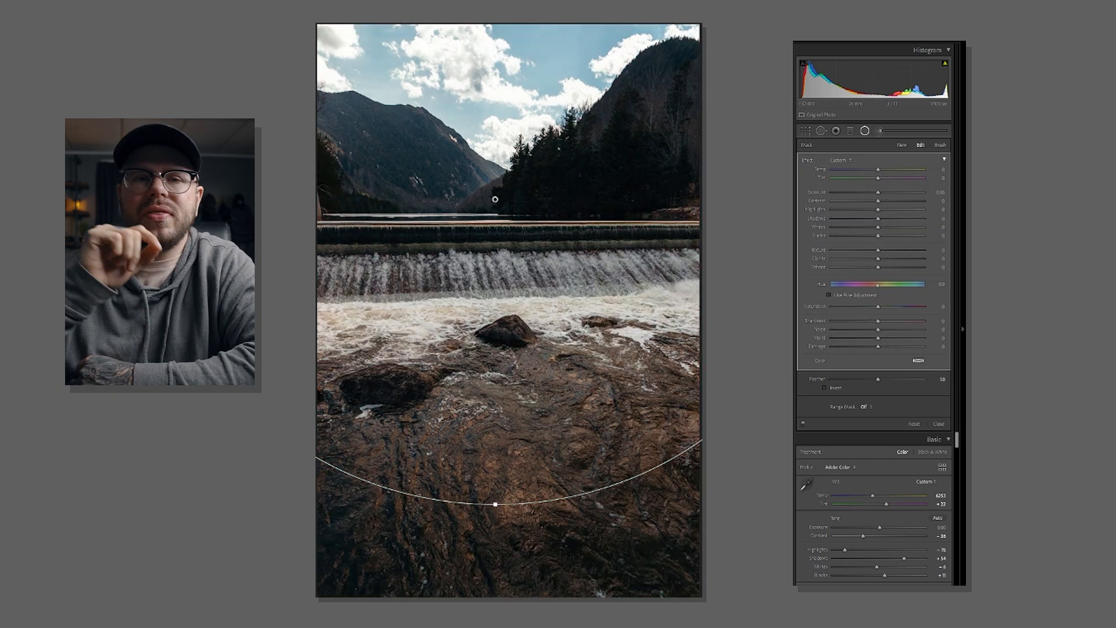
pyautogui.moveTo(879, 196); pyautogui.dragTo(871, 196)
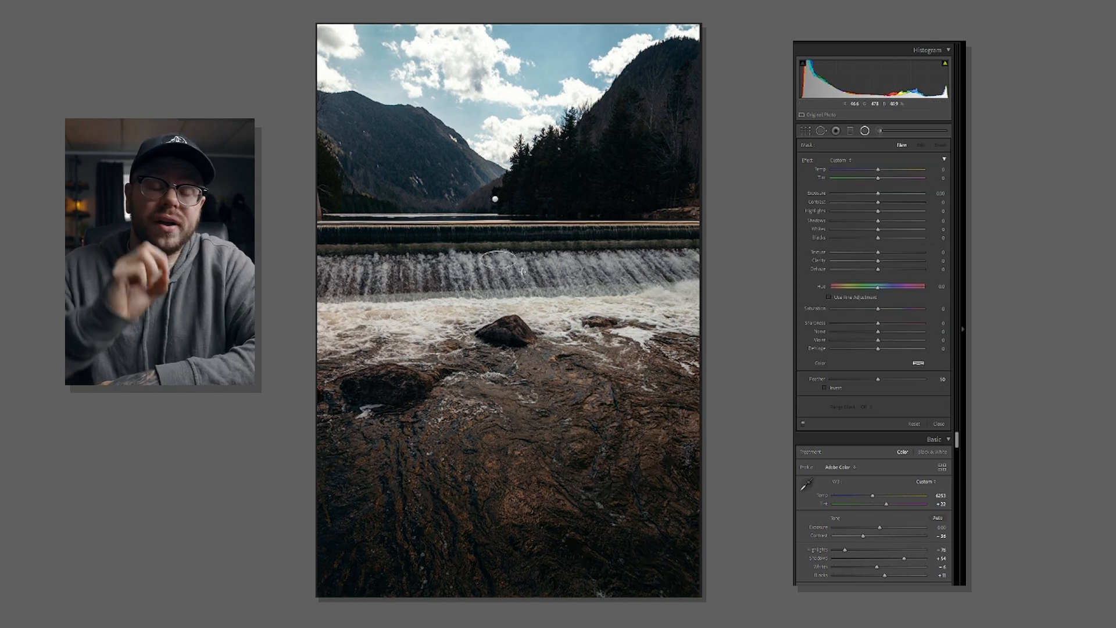
# - Draw a wide inverted radial filter over the waterfall, slightly raise its exposure, and increase its feather
pyautogui.moveTo(522, 272); pyautogui.dragTo(771, 359)
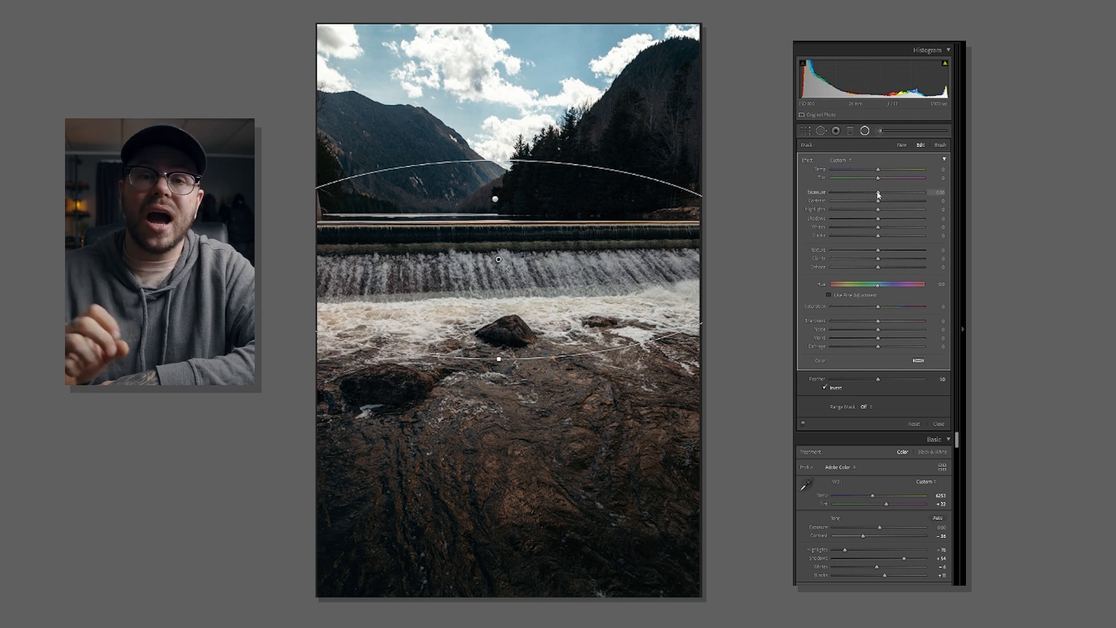
pyautogui.moveTo(877, 194); pyautogui.dragTo(888, 195)
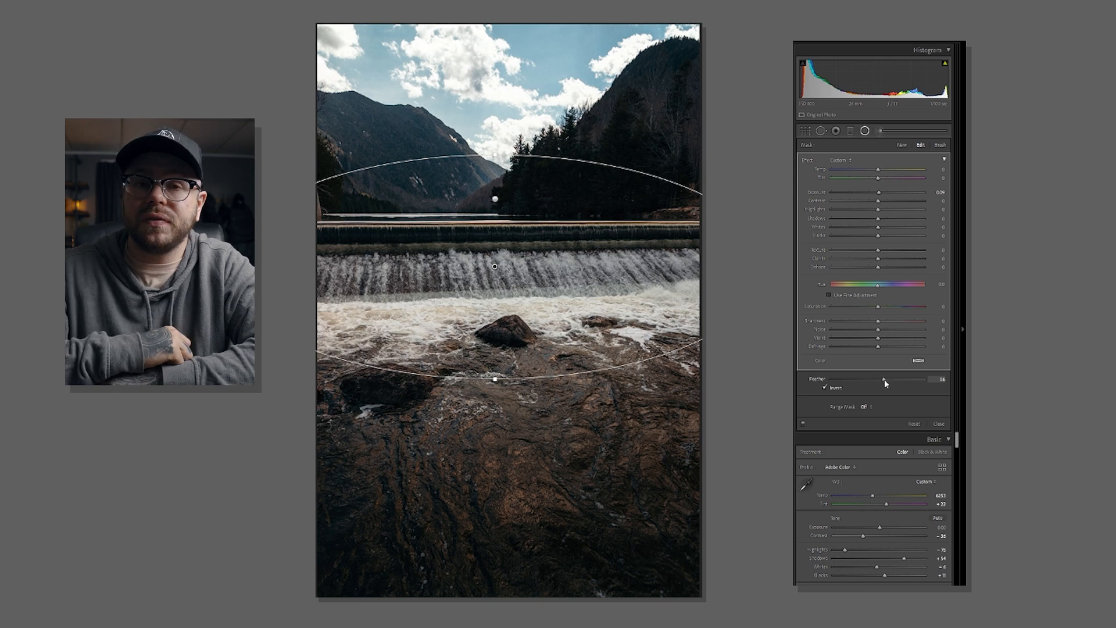
pyautogui.moveTo(885, 380); pyautogui.dragTo(901, 380)
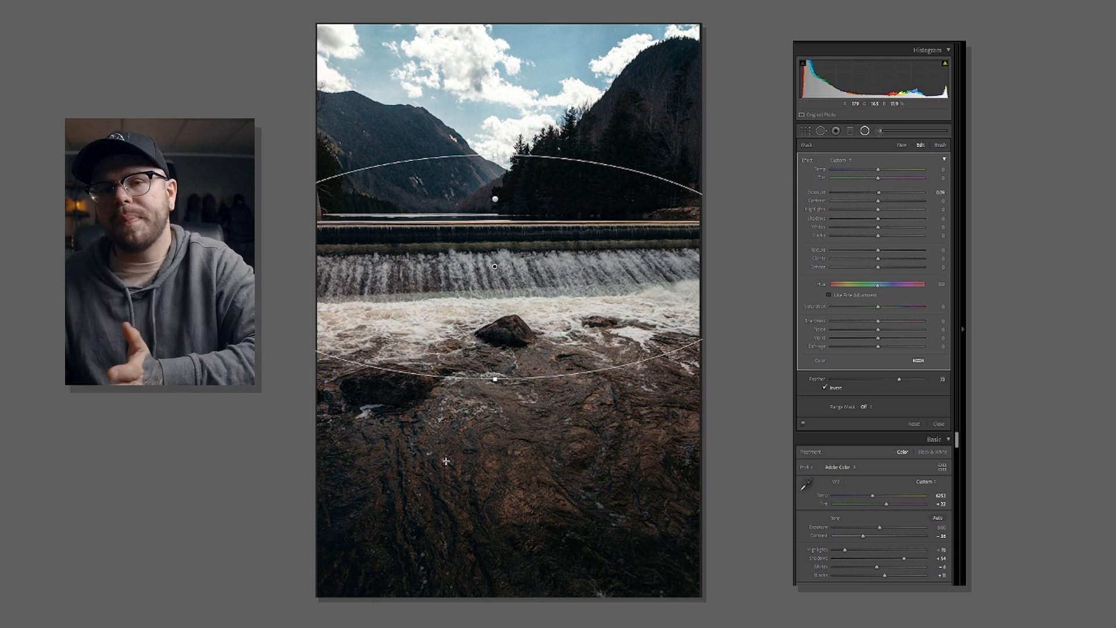
pyautogui.press('o')
pyautogui.press('o')
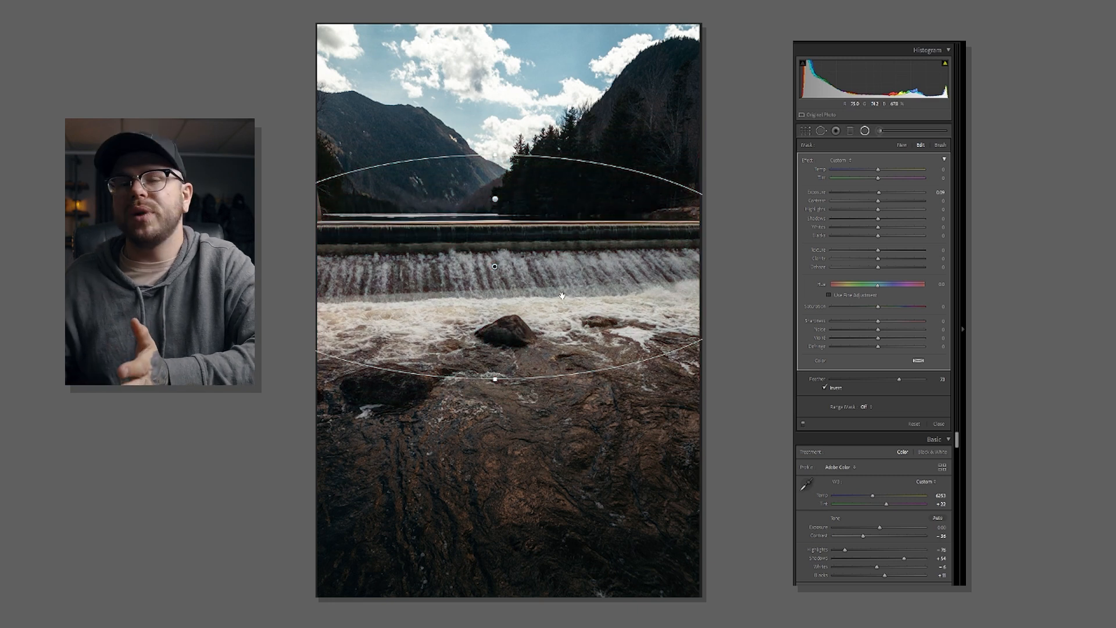
# - Paint an adjustment brush mask over the dark trees on the hillside and set its range mask to Color
pyautogui.press('k')
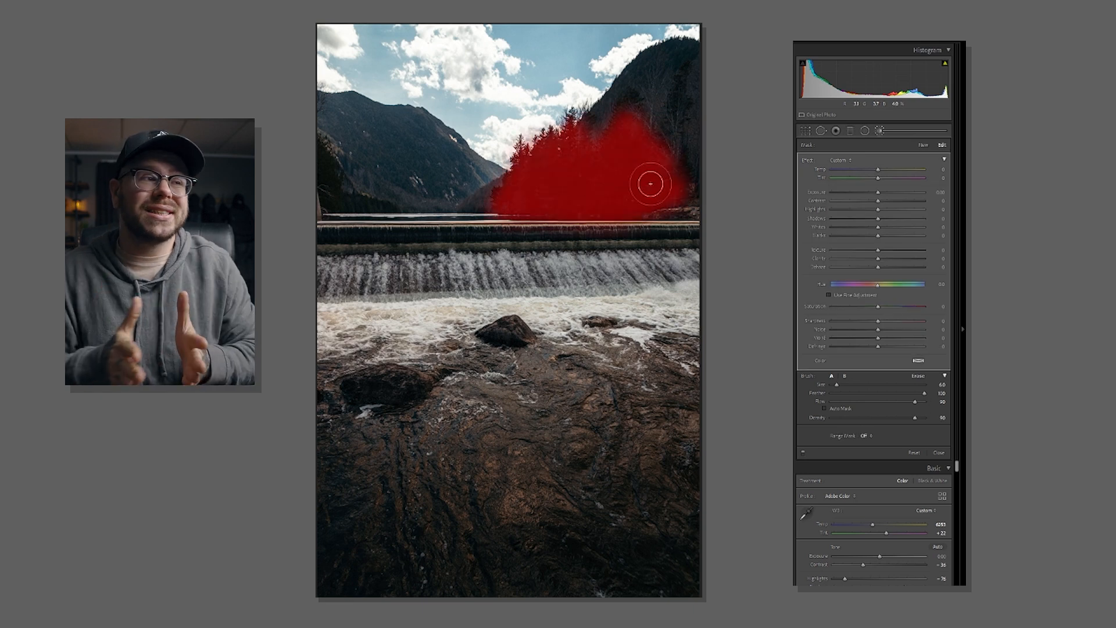
pyautogui.press('o')
pyautogui.click(867, 435)
pyautogui.click(861, 451)
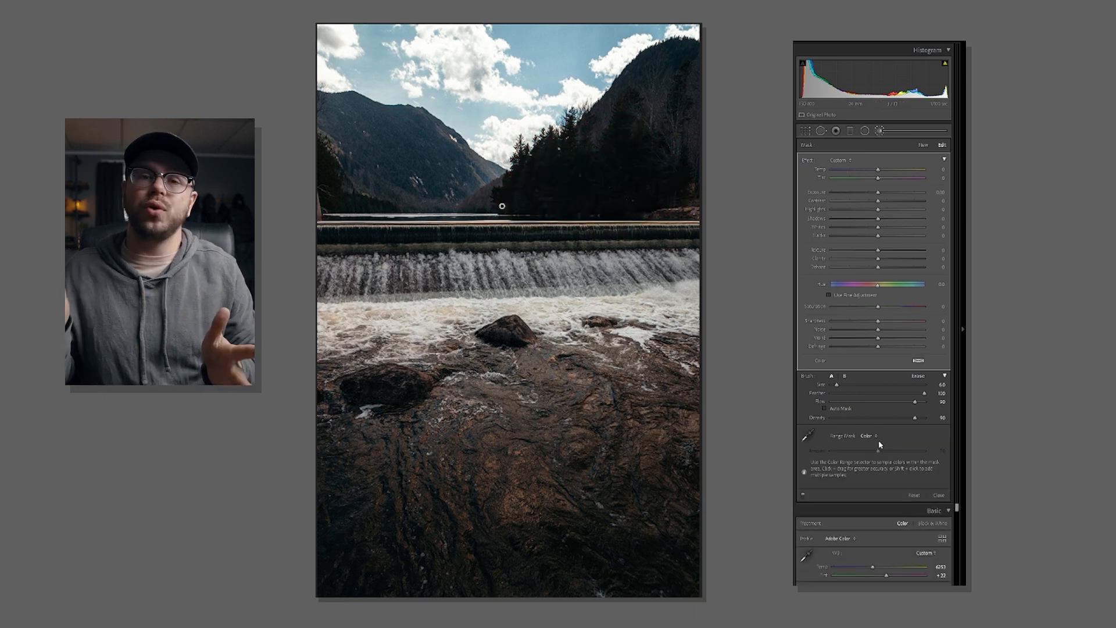
# - Sample the tree color for the brush's range mask and slightly raise the exposure of the masked trees
pyautogui.press('o')
pyautogui.press('o')
pyautogui.moveTo(878, 192); pyautogui.dragTo(881, 193)
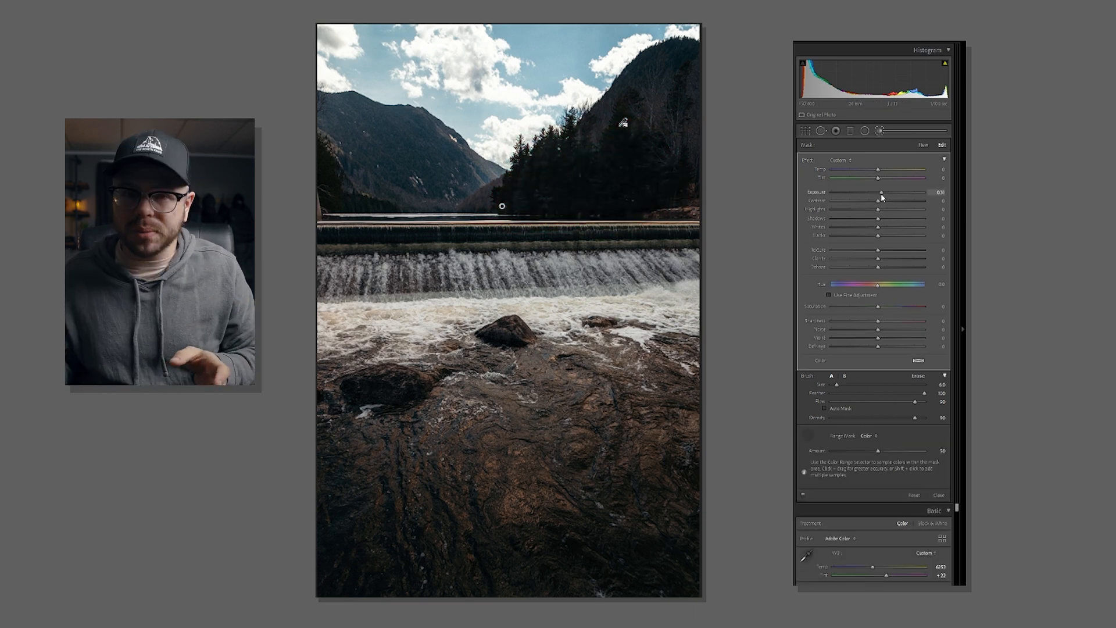